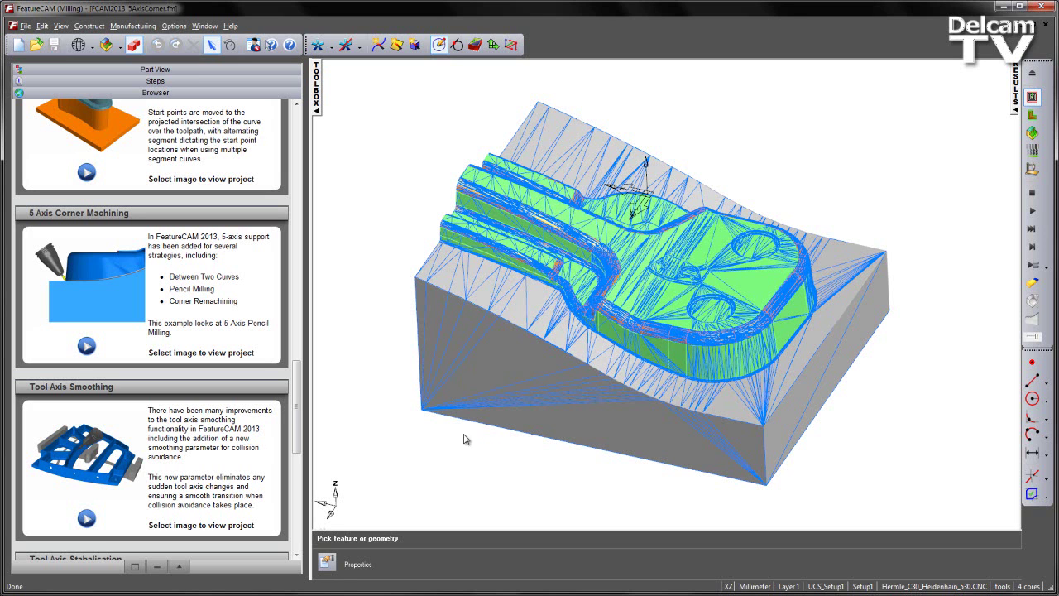
Switch the left panel to the Part View tree listing stock1, Setup1 and the pencil operations.
left_click(162, 70)
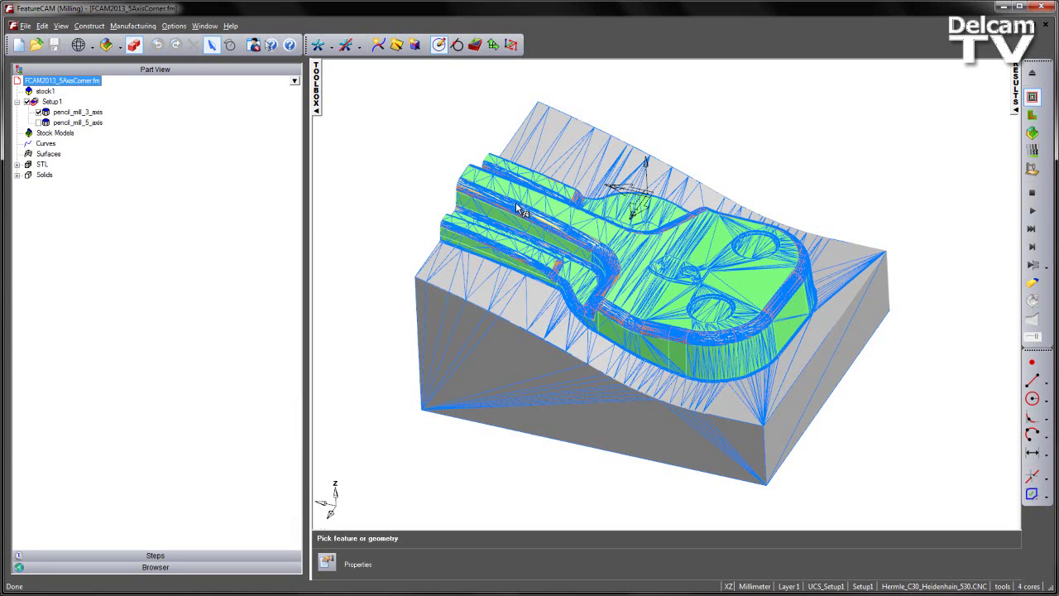
Hide stock1, orbit and zoom in on the shaded part, and select pencil_mill_3_axis.
left_click(43, 91)
right_click(47, 93)
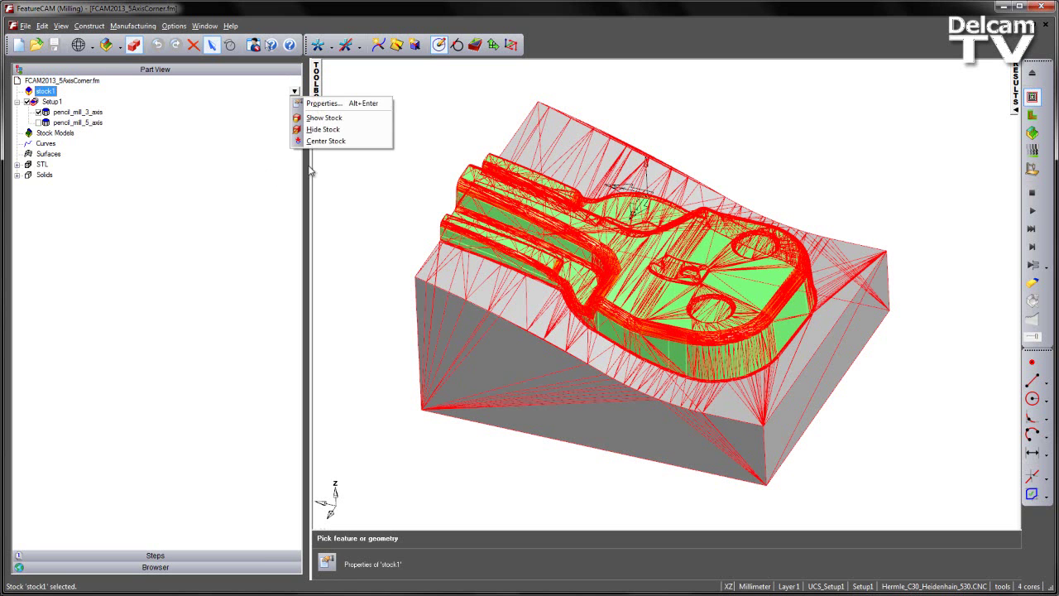
left_click(327, 129)
mouse_move(619, 199)
middle_mouse_down()
mouse_move(633, 259)
mouse_move(618, 199)
mouse_move(616, 217)
middle_mouse_up()
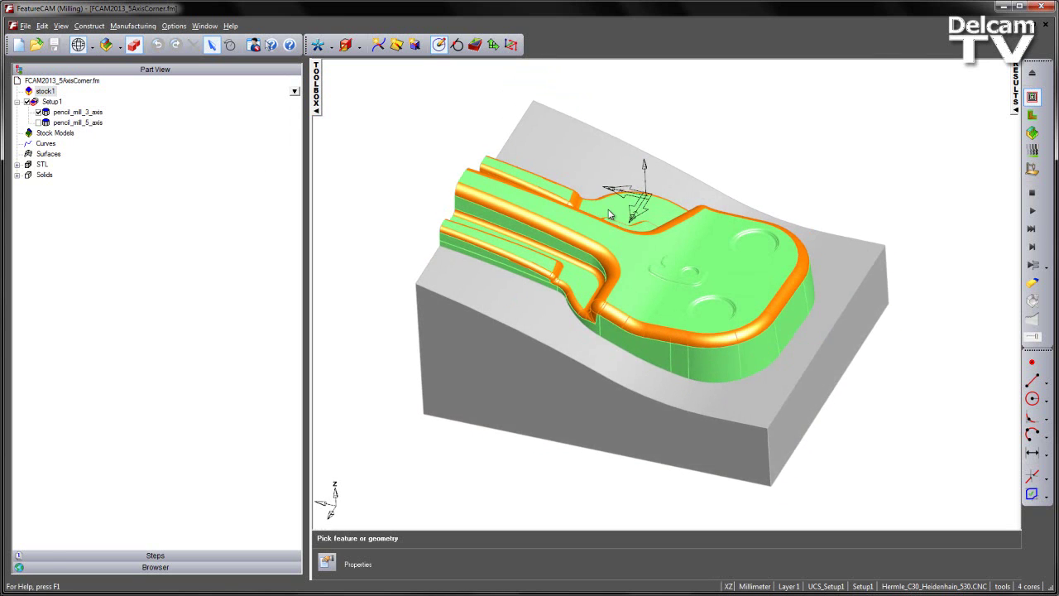
scroll(610, 214, "up", 2)
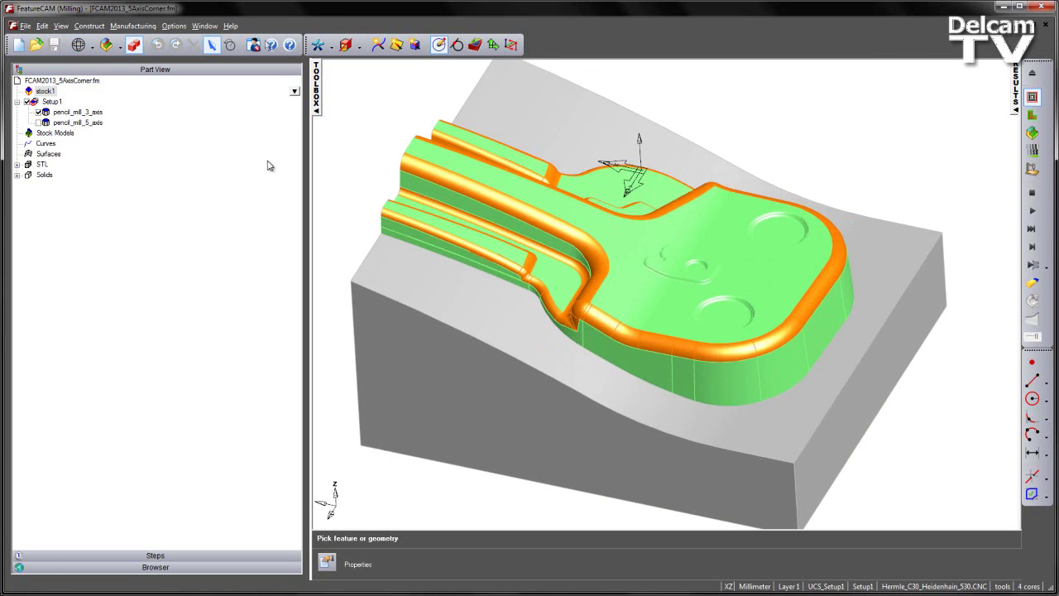
left_click(82, 115)
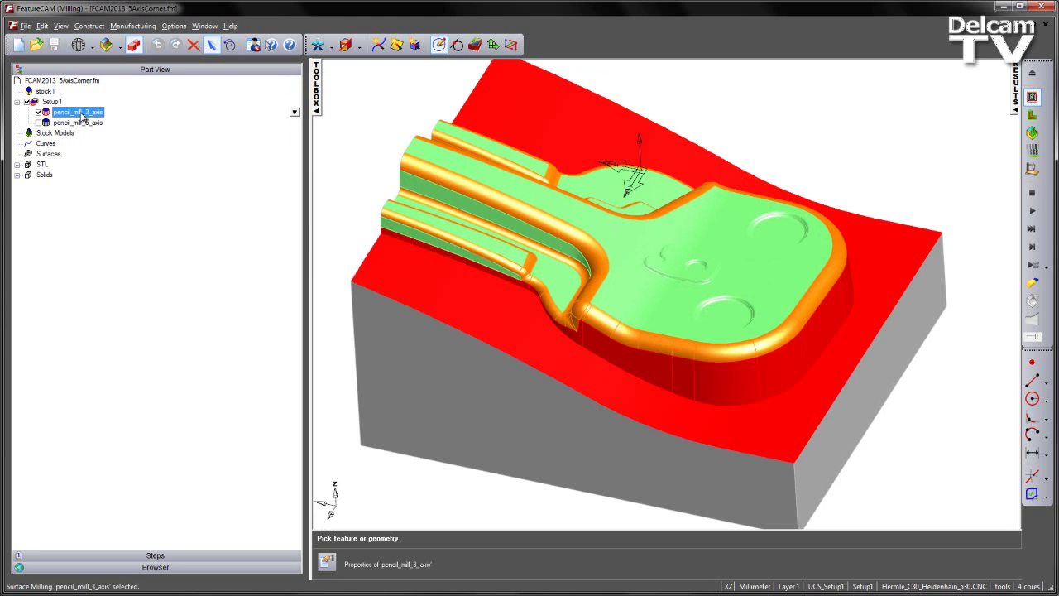
right_click(291, 116)
left_click(331, 123)
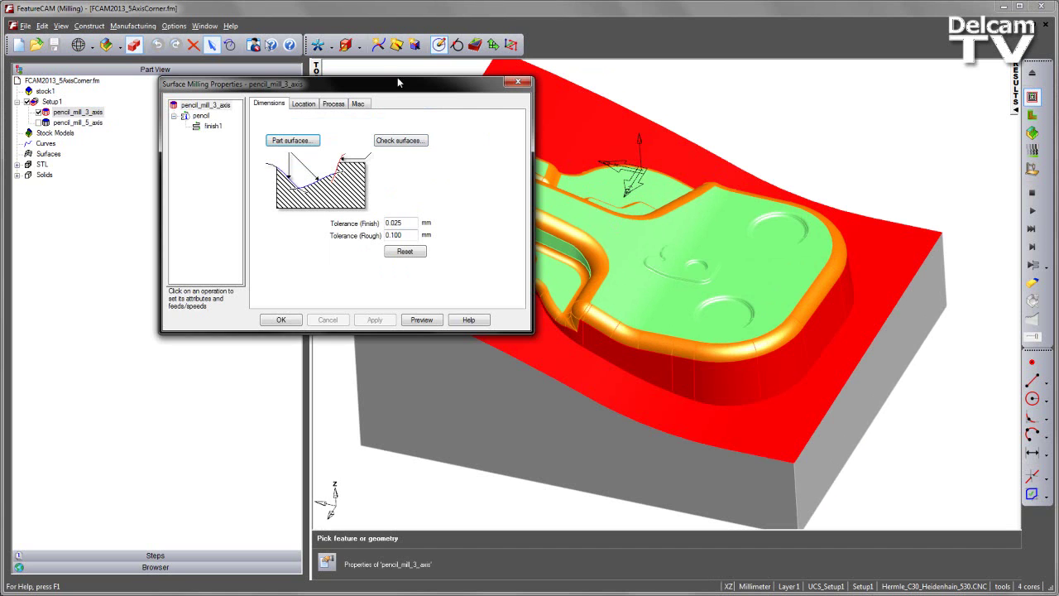
left_click_drag(397, 77, 239, 74)
middle_click_drag(513, 273, 483, 199)
middle_click_drag(844, 352, 682, 385)
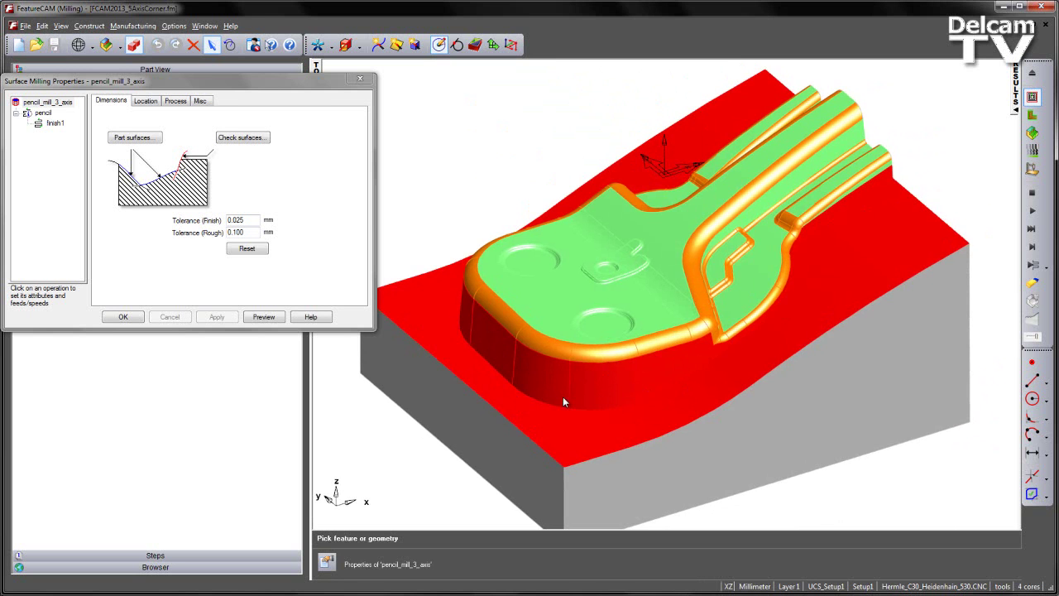
middle_click_drag(563, 402, 546, 209)
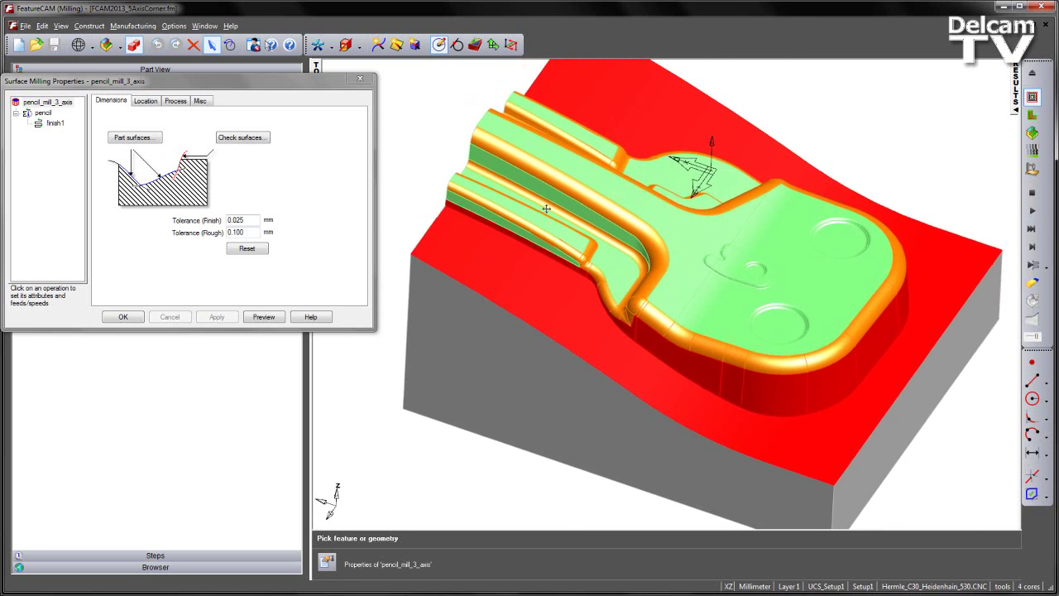
left_click(245, 137)
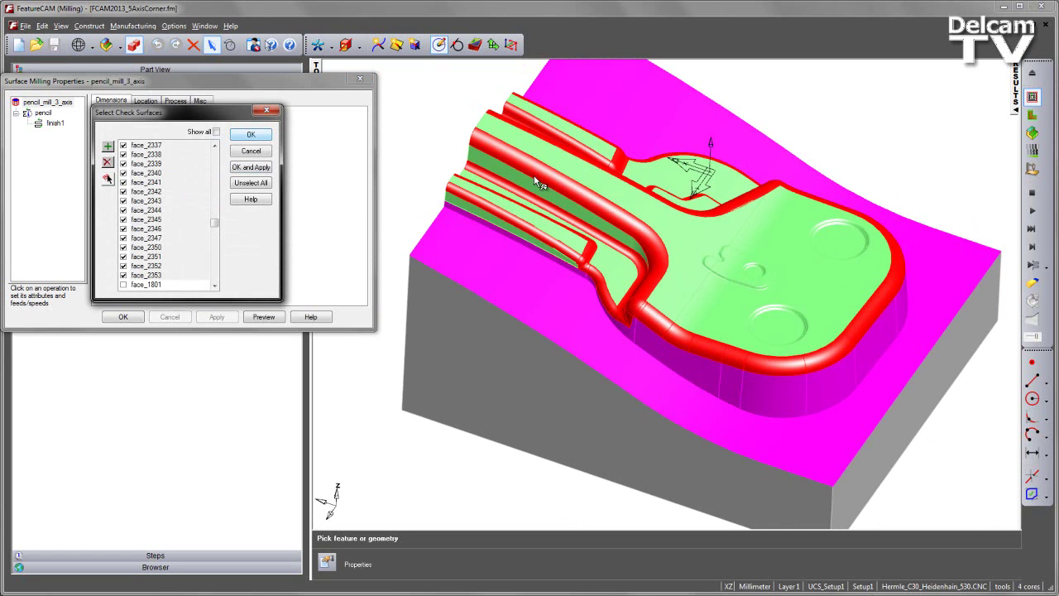
left_click(262, 156)
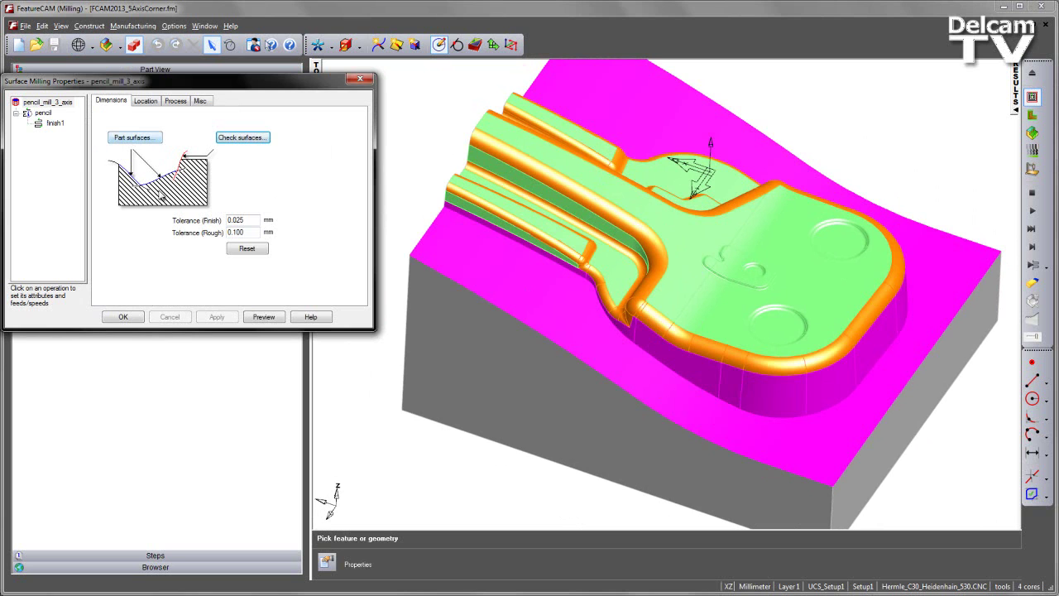
left_click(53, 124)
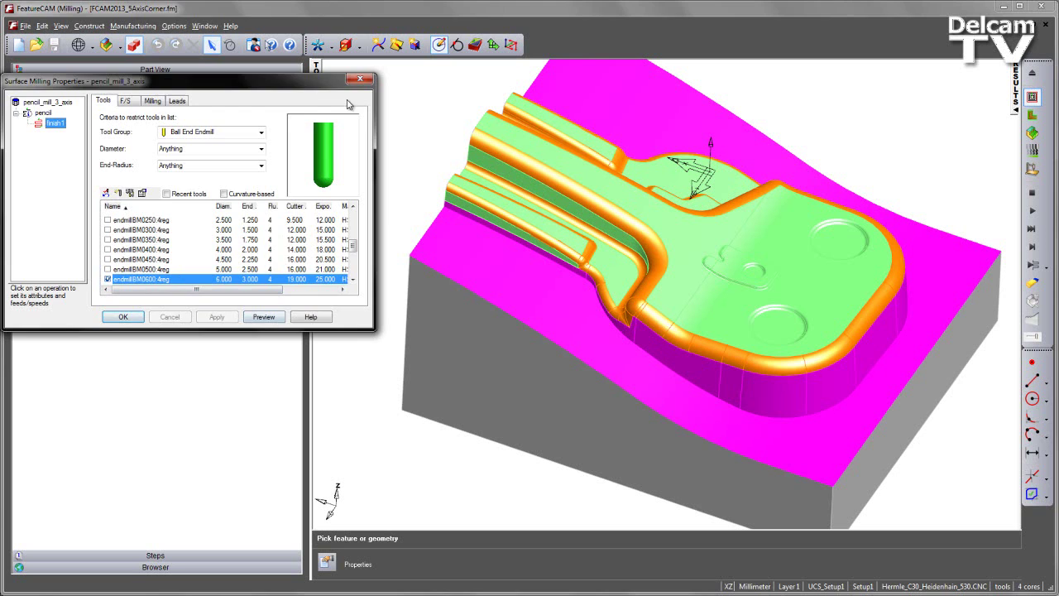
left_click(360, 79)
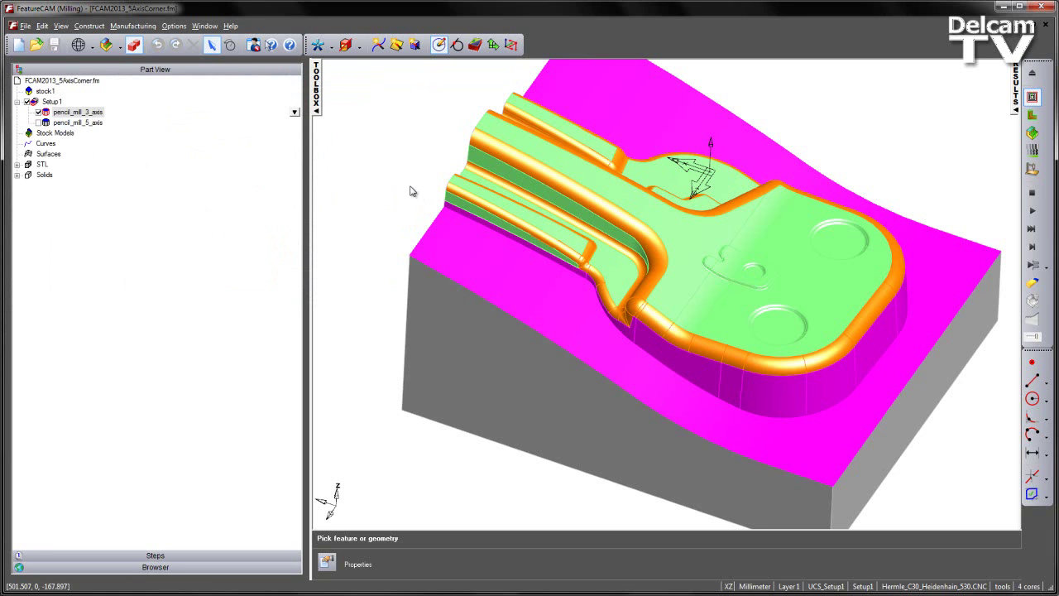
Zoom out and run the 3D solid simulation of the 3-axis pencil toolpath, orbiting as it cuts.
scroll(412, 191, "down", 2)
scroll(497, 182, "down", 1)
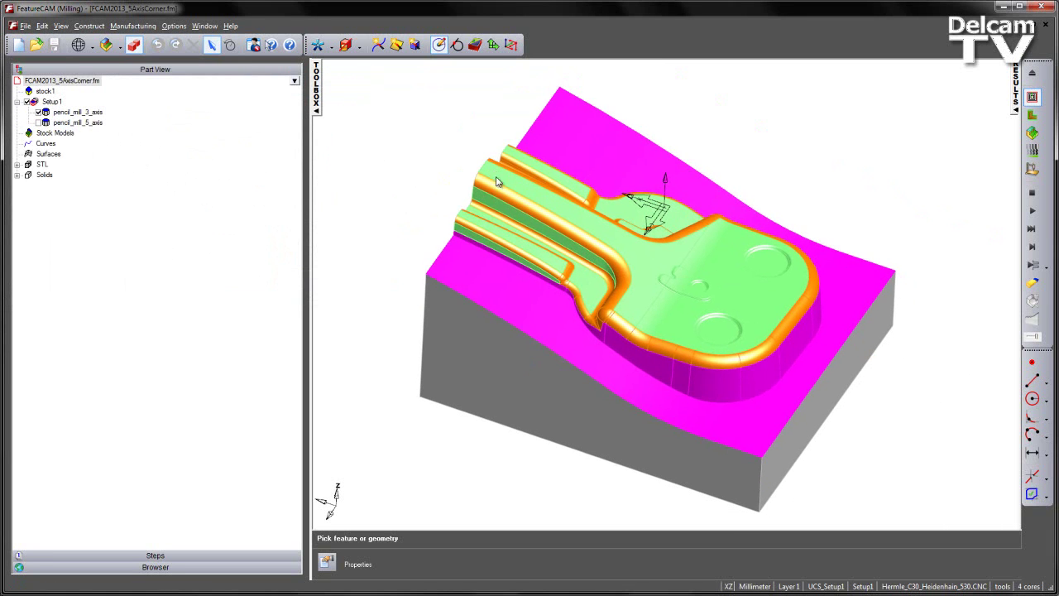
left_click(1033, 133)
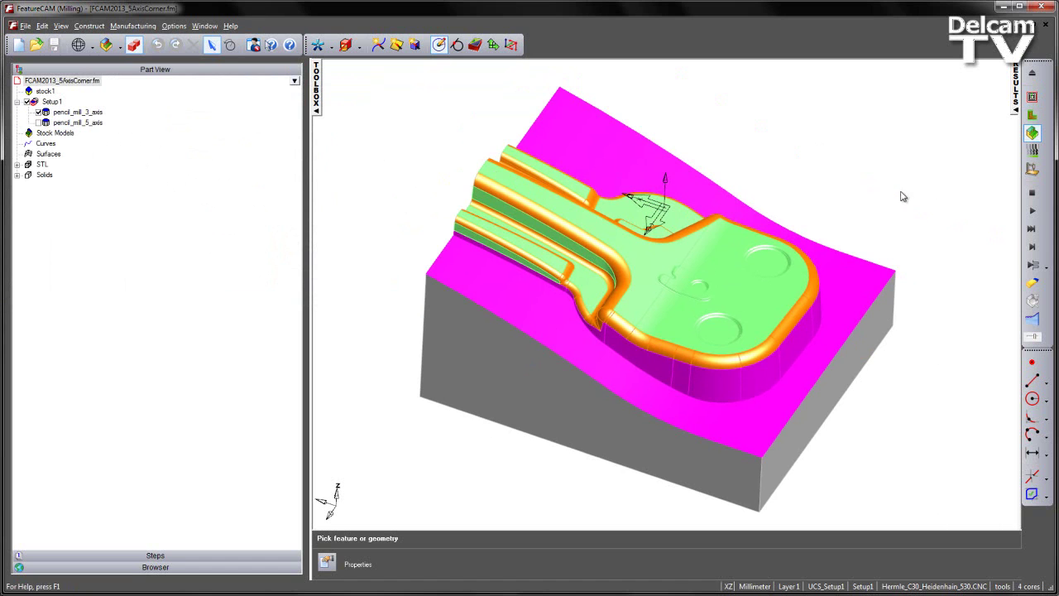
left_click(1032, 247)
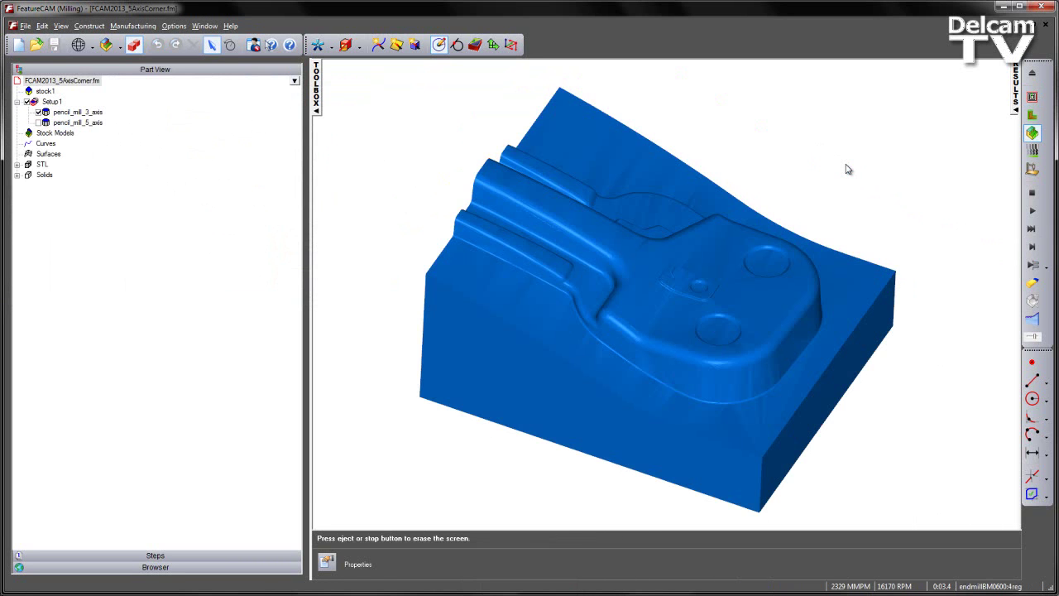
middle_click_drag(851, 223, 648, 196)
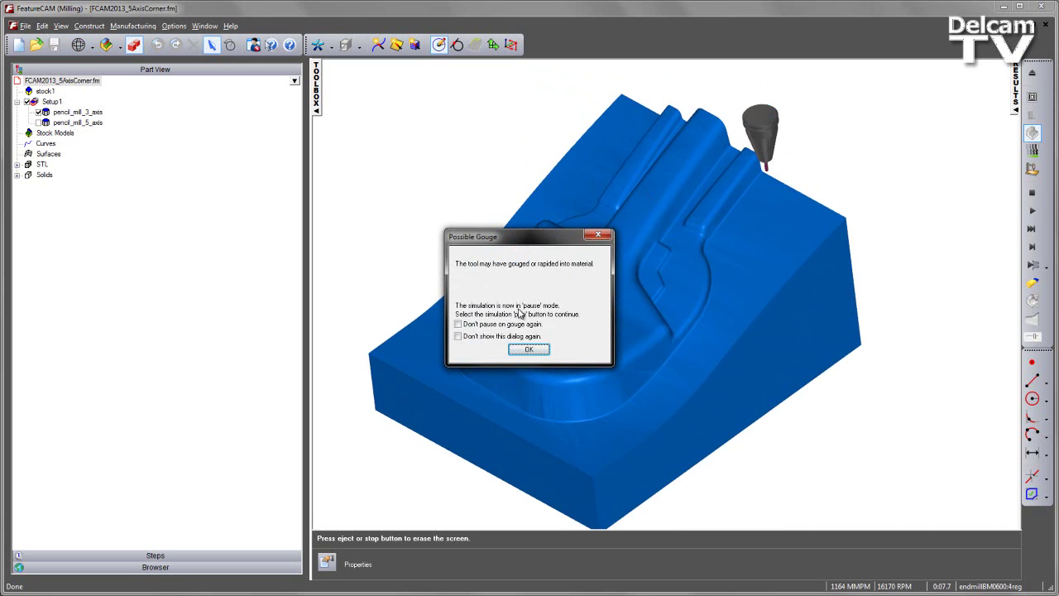
Tick 'Don't pause on gouge again' and 'Don't show this dialog again', then continue.
left_click(534, 349)
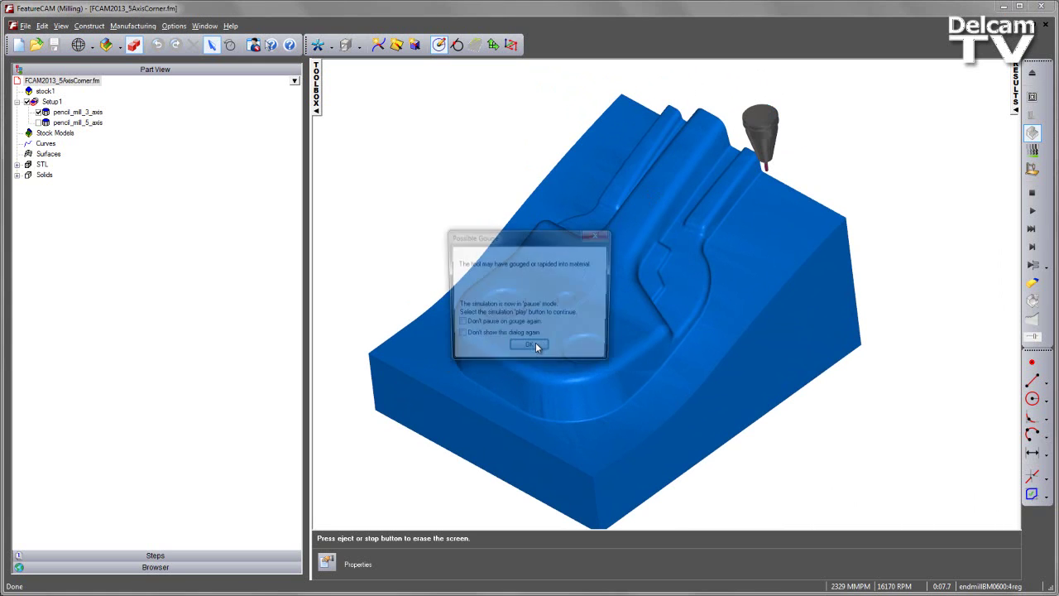
left_click(533, 348)
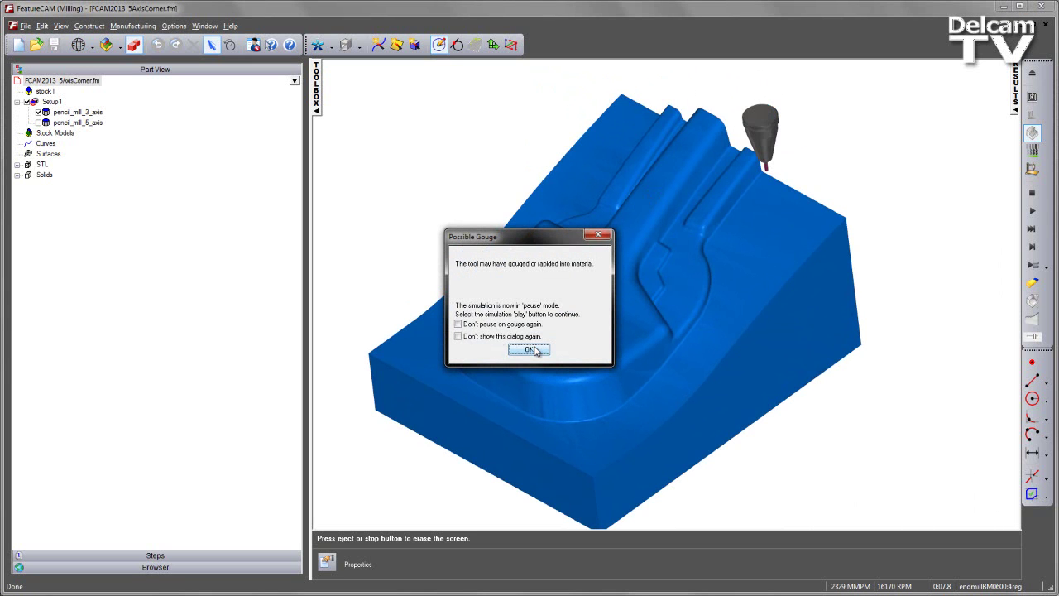
left_click(459, 324)
left_click(458, 336)
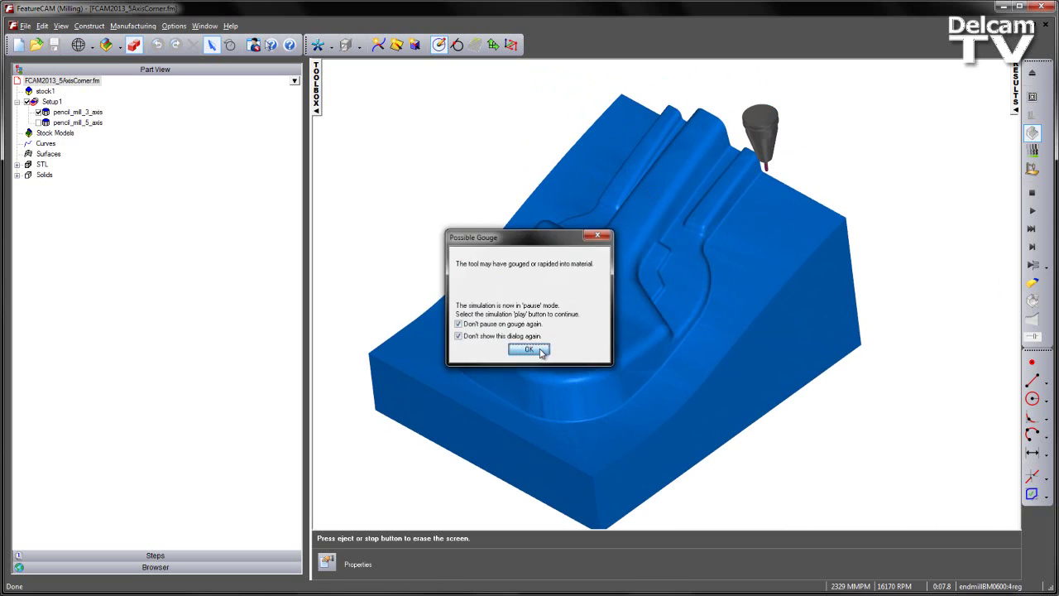
left_click(533, 349)
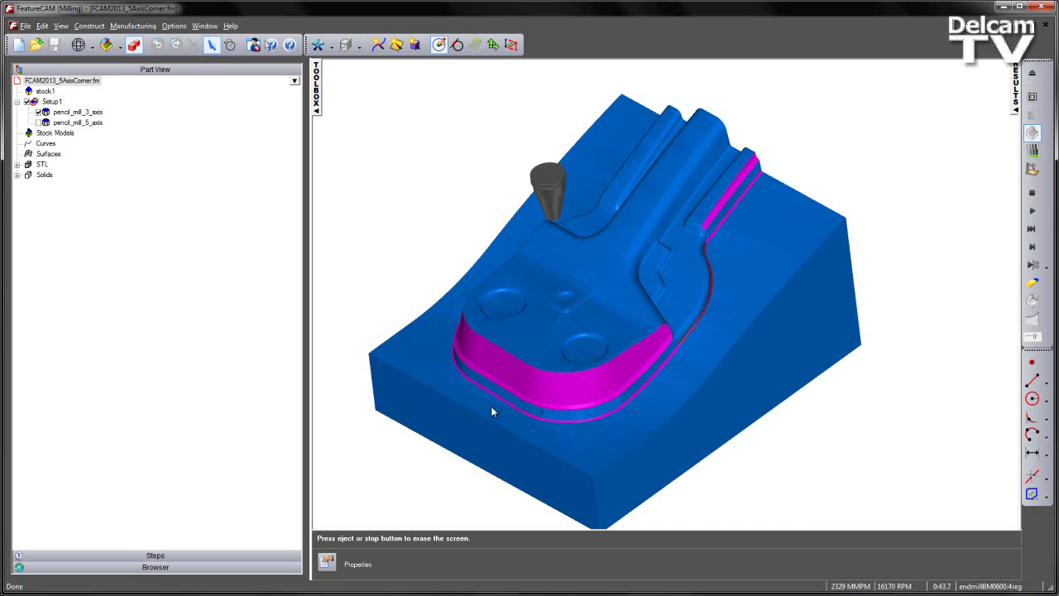
Orbit around the finished 3-axis cut, then erase the simulation back to the part model.
middle_click_drag(497, 402, 938, 367)
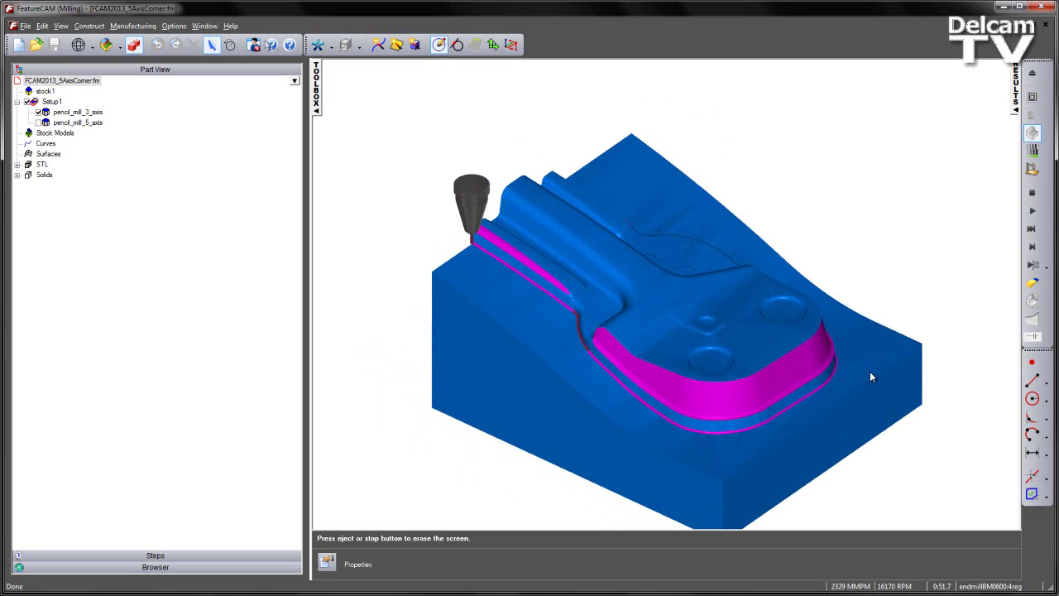
middle_click_drag(820, 361, 813, 350)
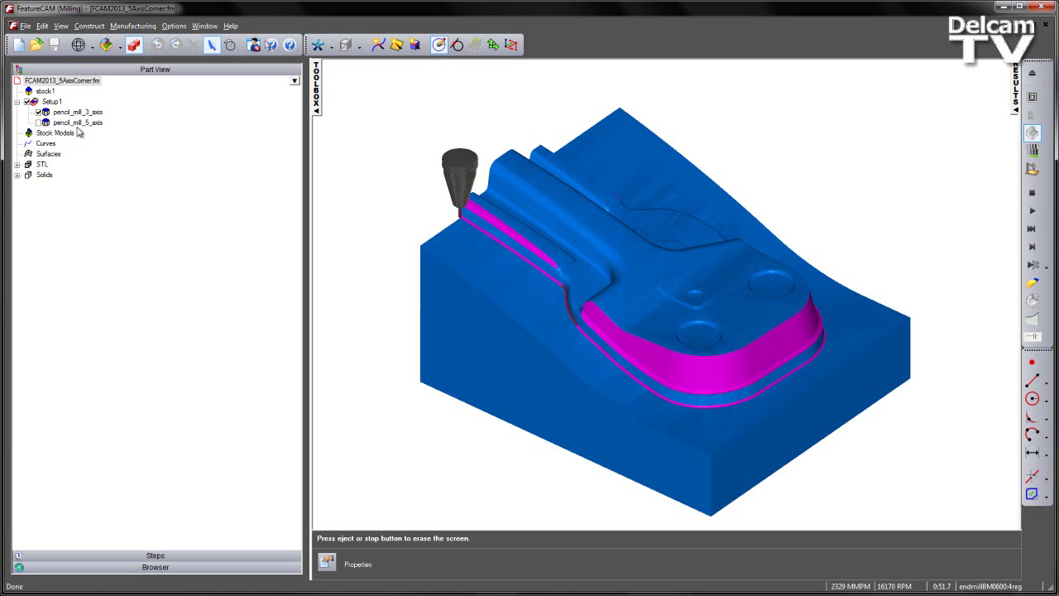
left_click(1031, 192)
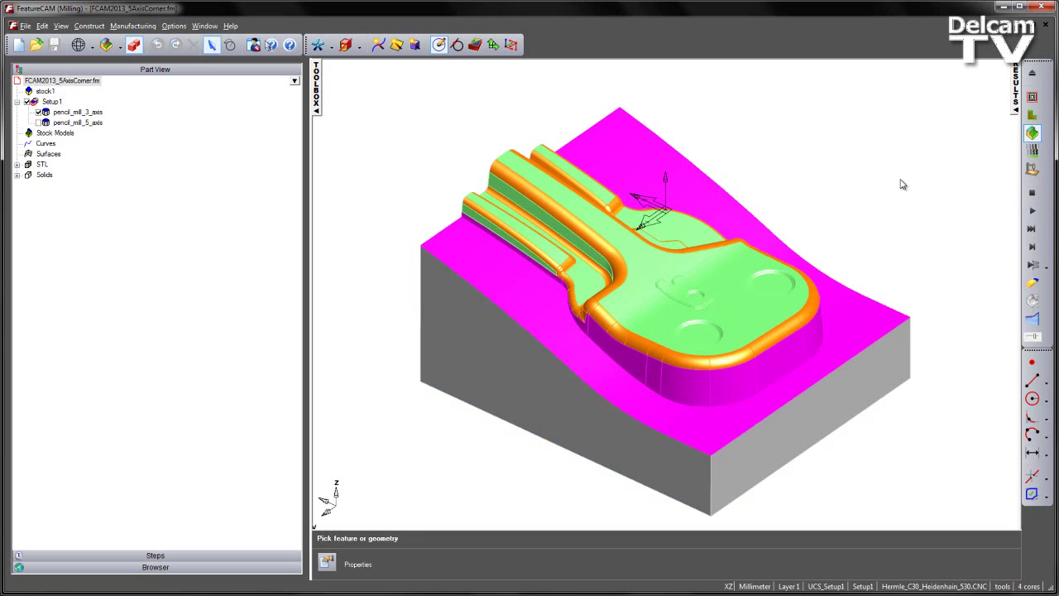
Open the pencil_mill_3_axis properties and select its pencil operation for editing.
left_click(79, 113)
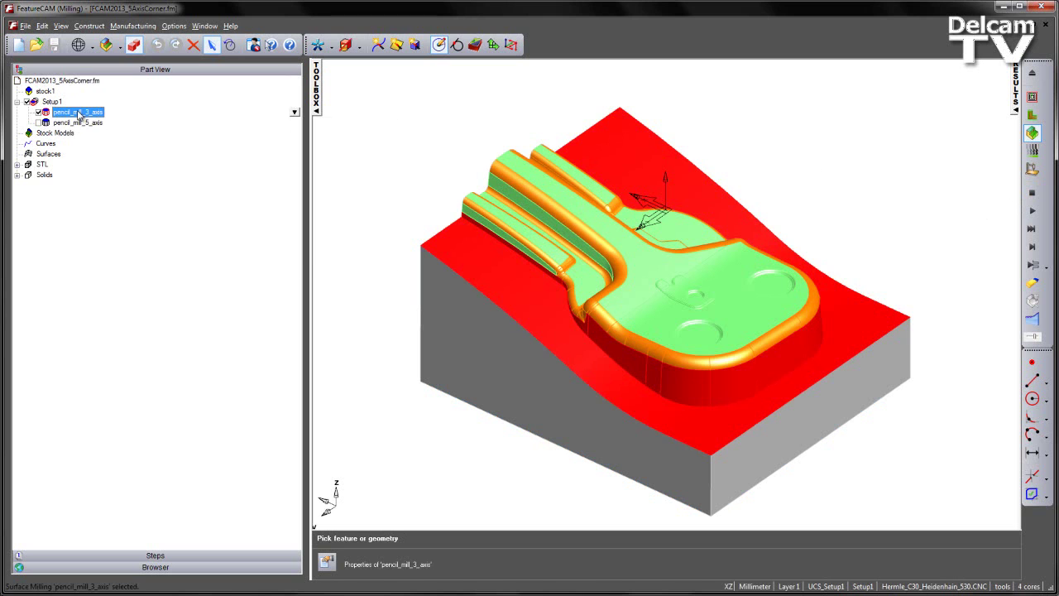
right_click(290, 115)
left_click(318, 124)
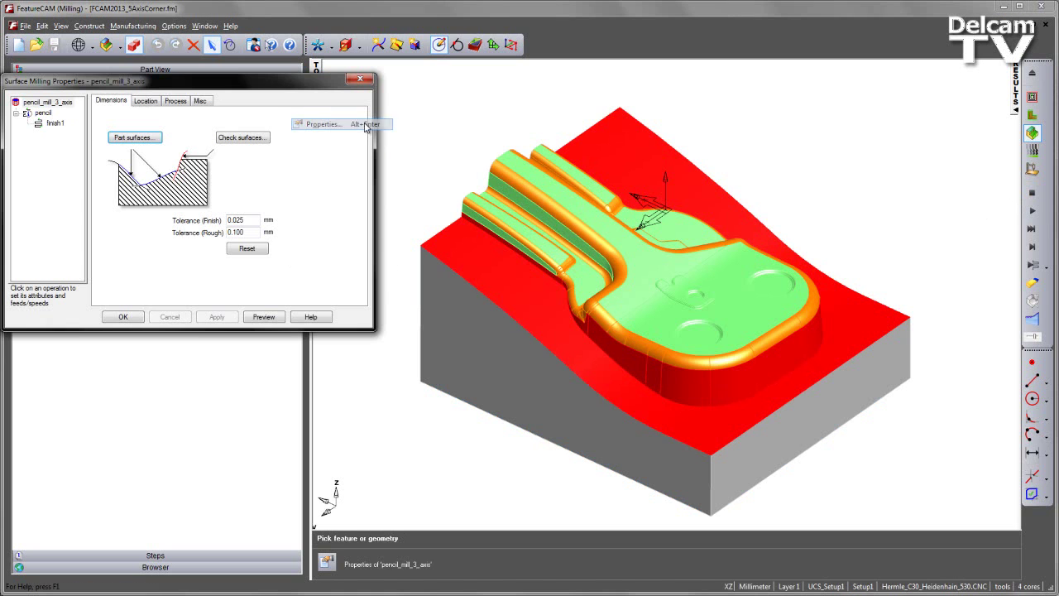
left_click(42, 113)
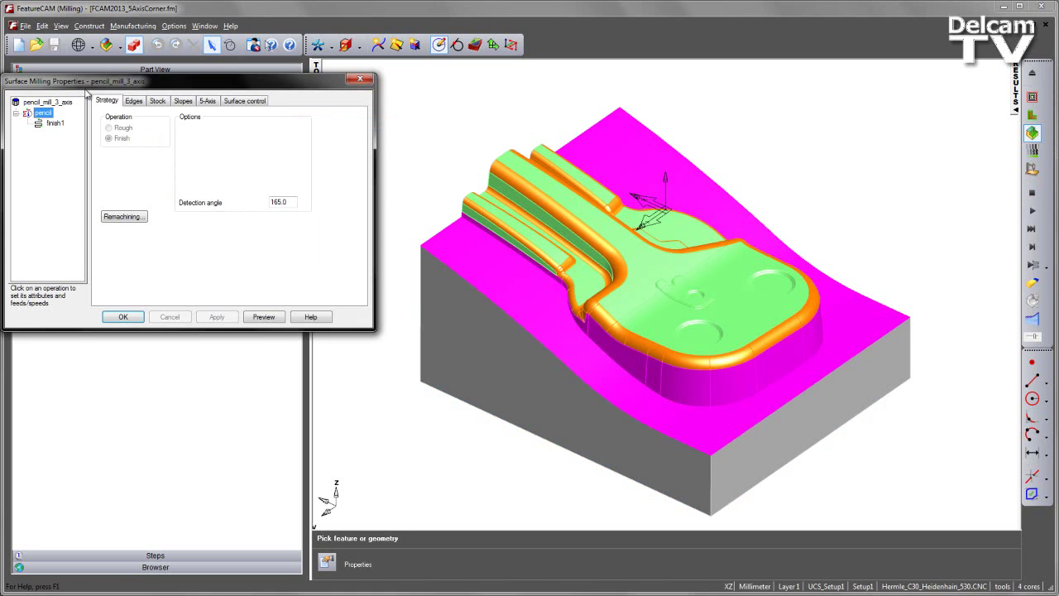
left_click_drag(101, 86, 153, 100)
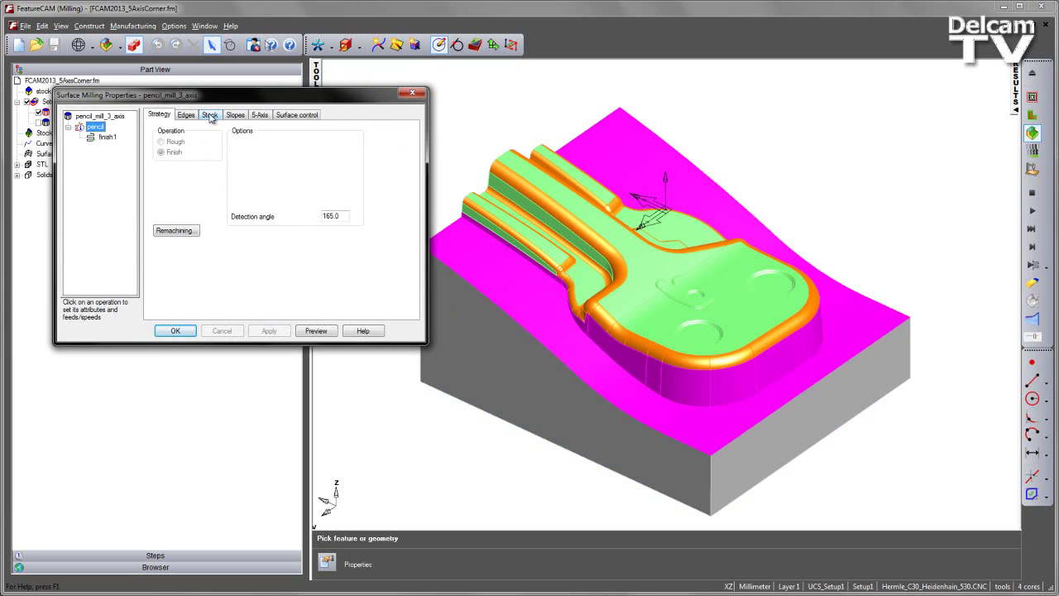
Set the 5-axis tool axis to Lead and Lean with 0° lead and 35° lean, and apply.
left_click(261, 115)
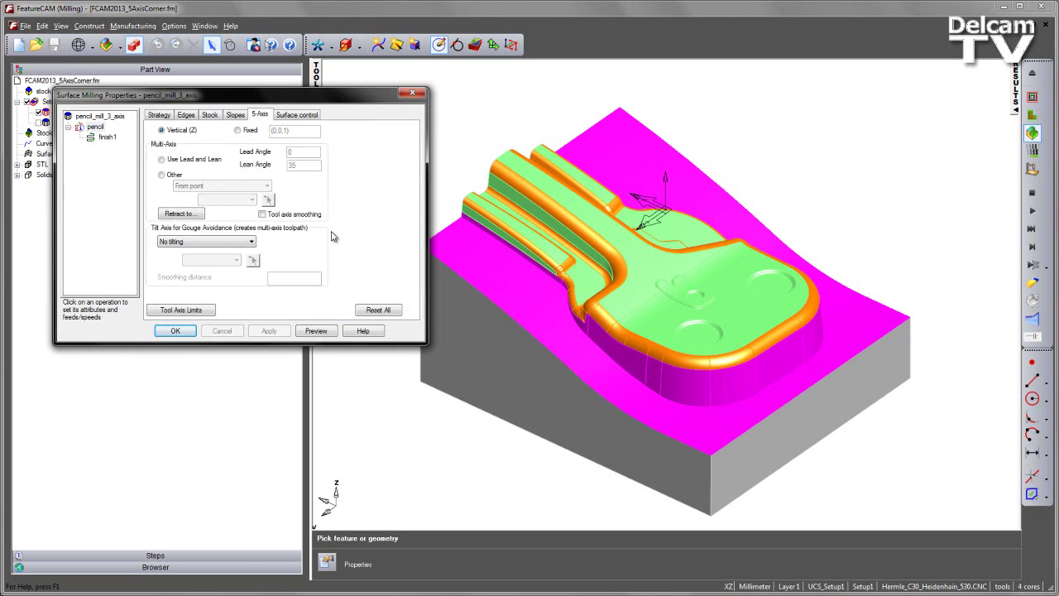
left_click(181, 161)
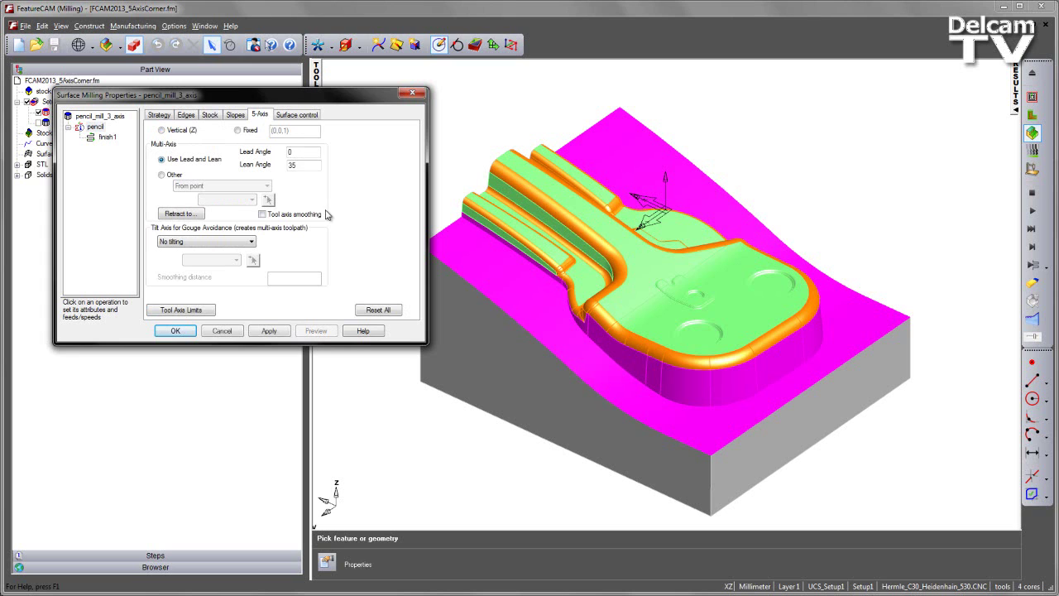
left_click(286, 165)
left_click(276, 331)
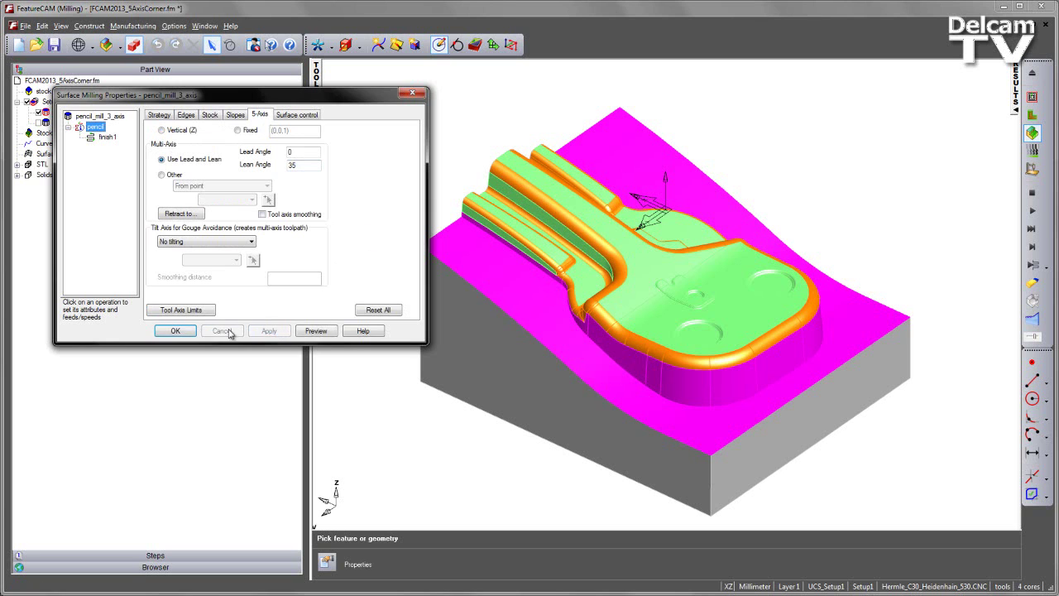
left_click(184, 333)
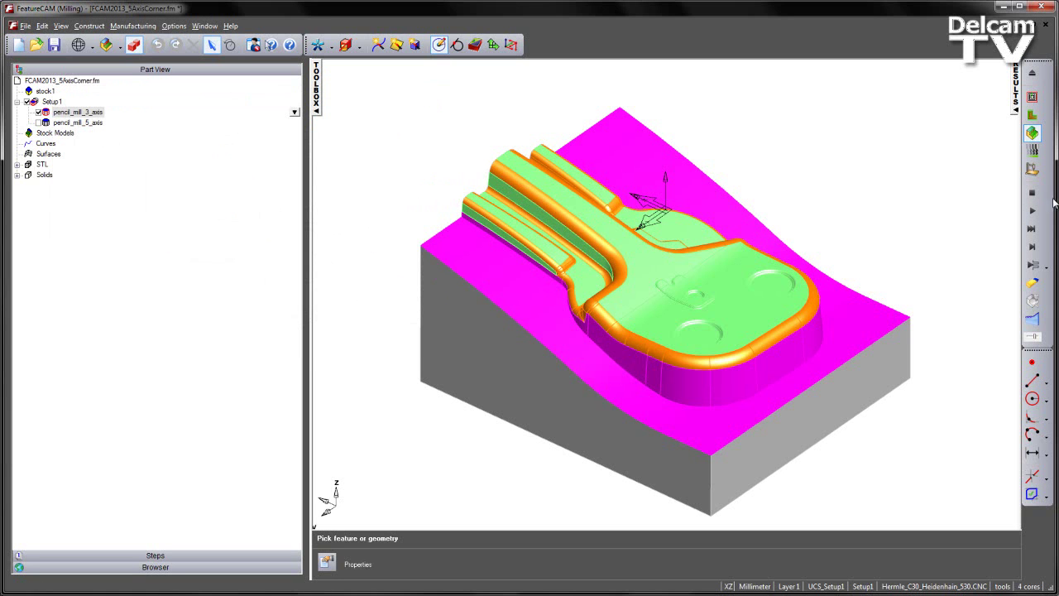
Step through the leaned pencil simulation, then play it continuously while orbiting to watch the cut.
left_click(1031, 246)
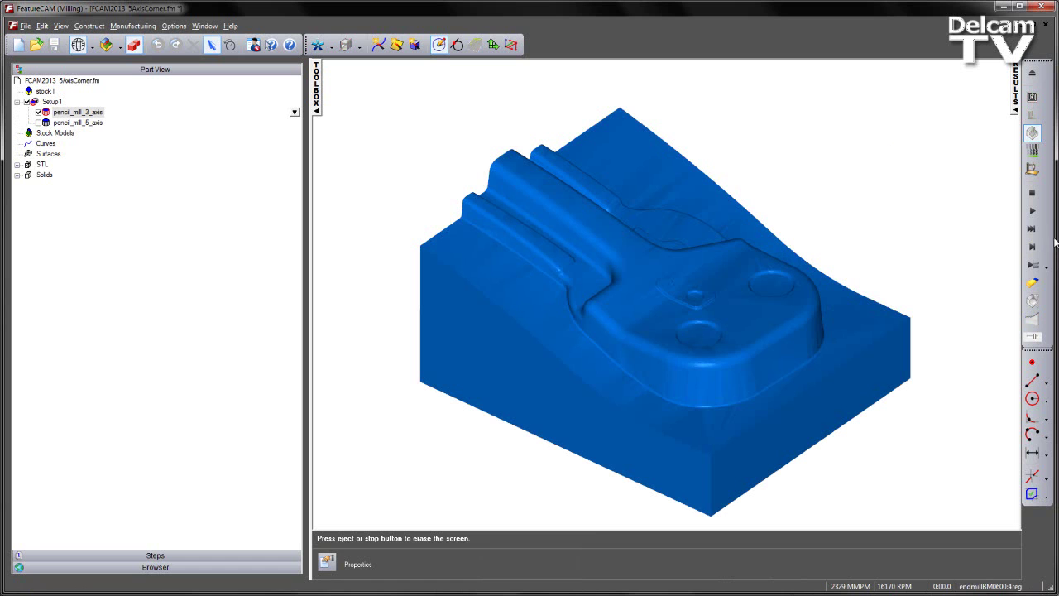
left_click(1033, 247)
left_click(1033, 248)
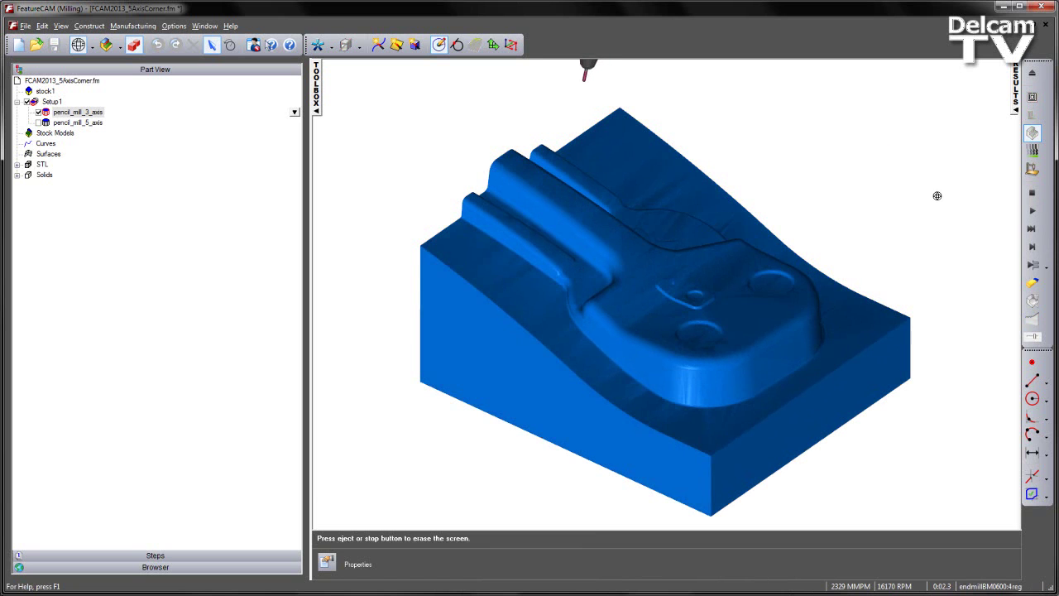
middle_click_drag(936, 307, 723, 341)
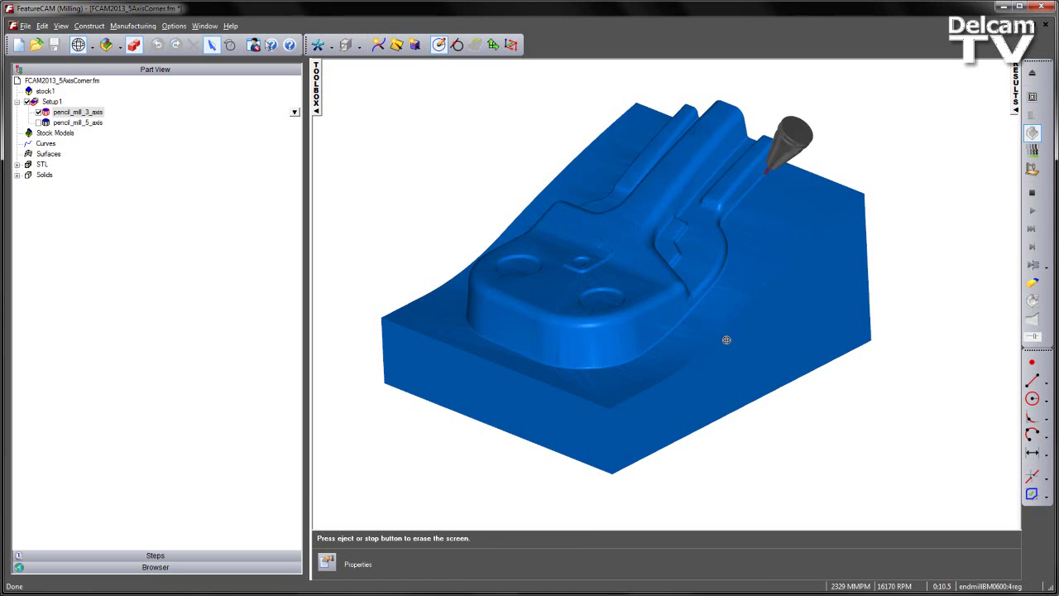
middle_click_drag(723, 340, 1002, 329)
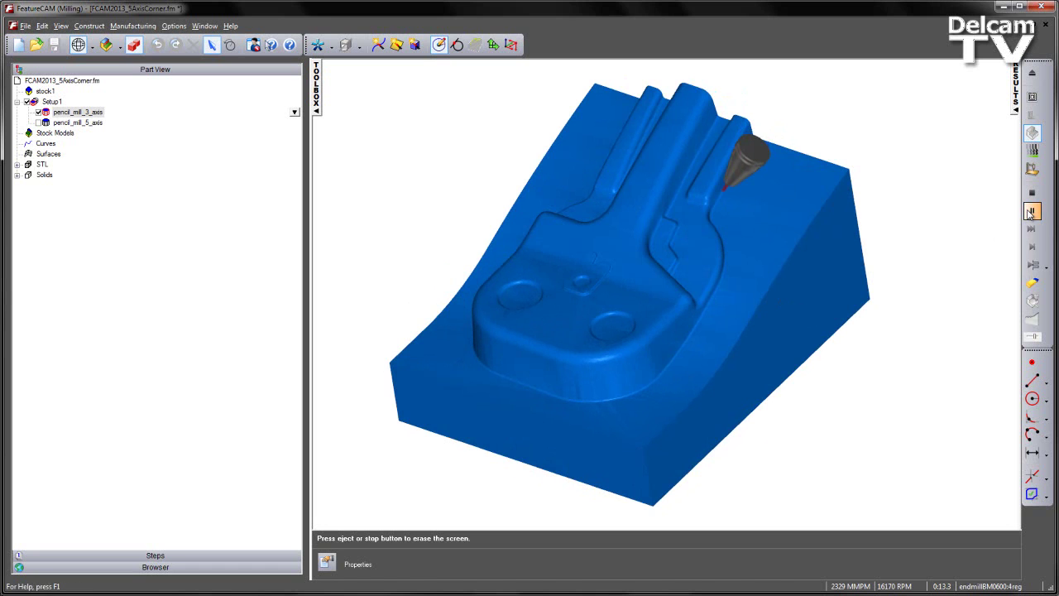
left_click(1030, 211)
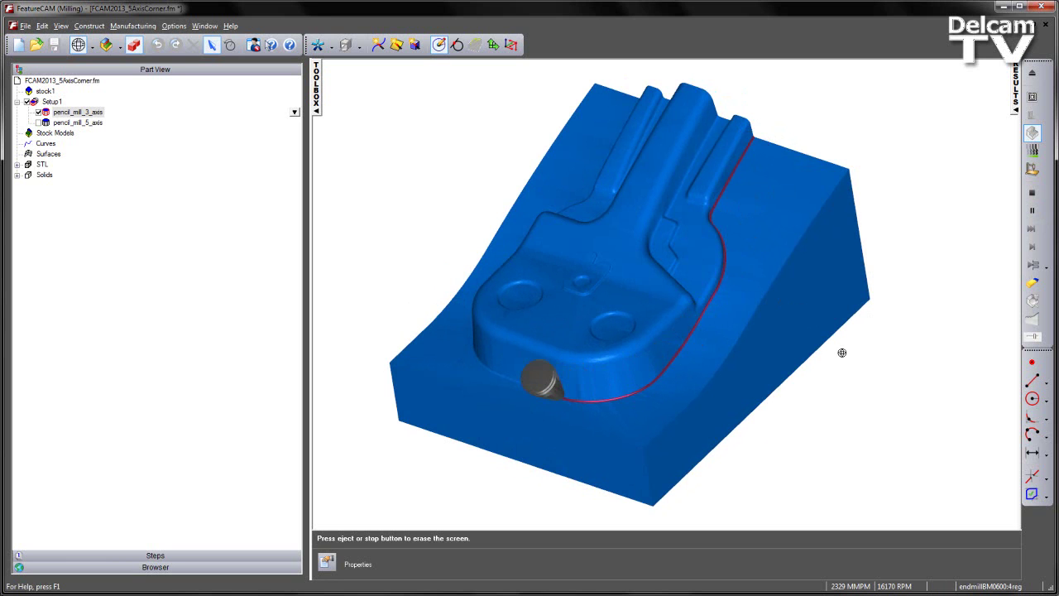
left_click_drag(743, 379, 609, 255)
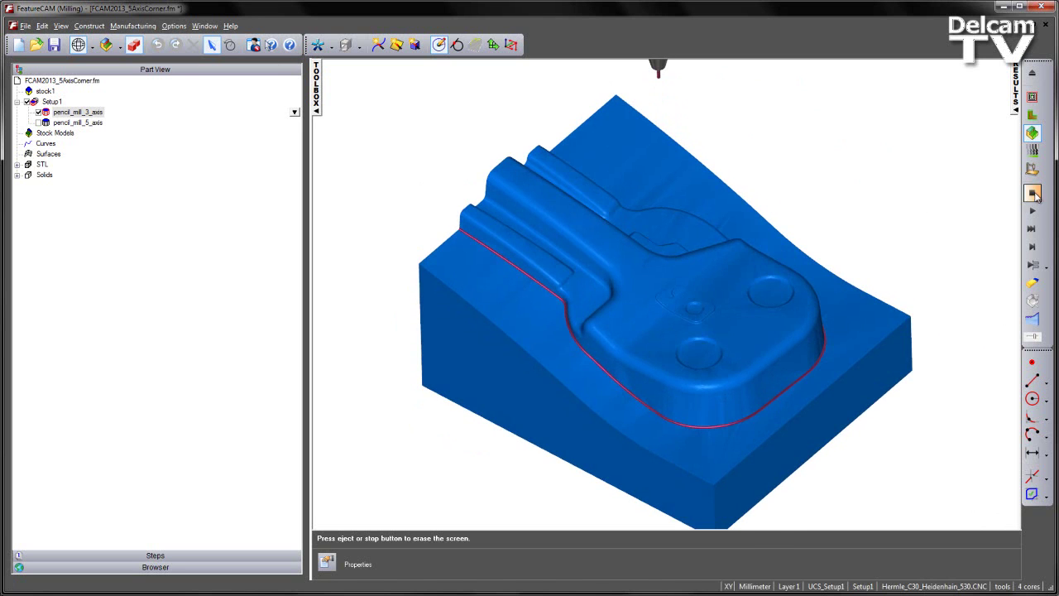
Erase the simulation, review the 2D/3D Shaded simulation options, and restart a single-step 3D simulation.
left_click(1034, 193)
left_click(172, 27)
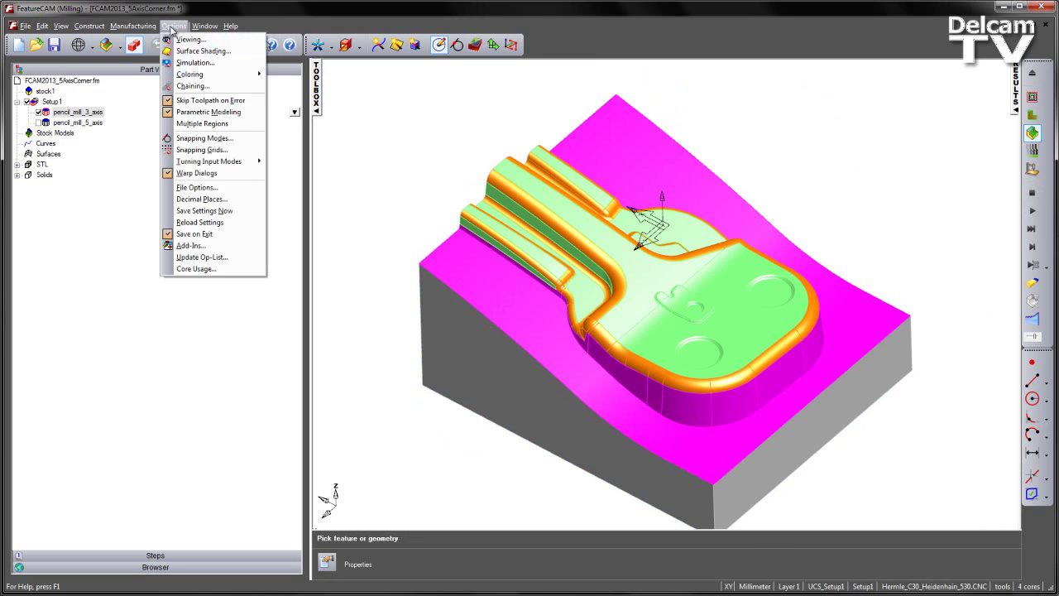
left_click(192, 66)
left_click(480, 191)
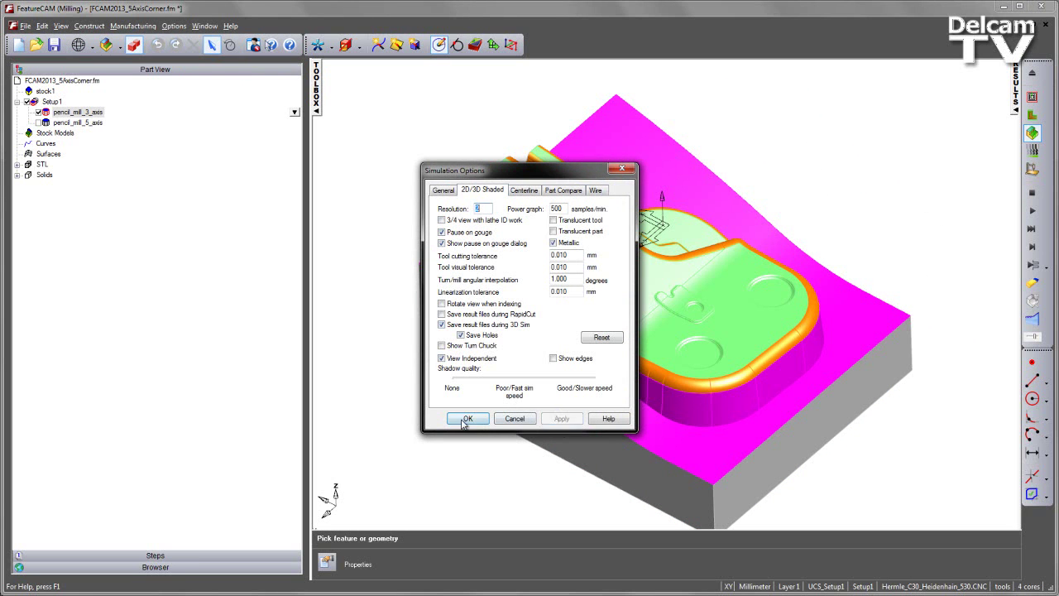
left_click(465, 419)
left_click(1033, 248)
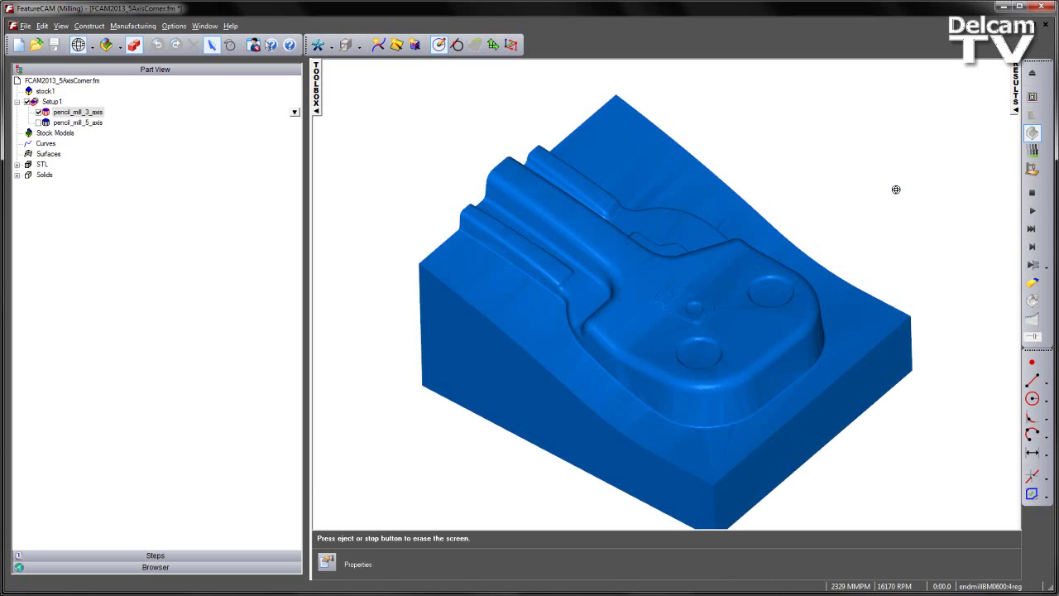
Play the 3D simulation so the tool cuts the leaned pencil path into fresh stock.
left_click(1033, 212)
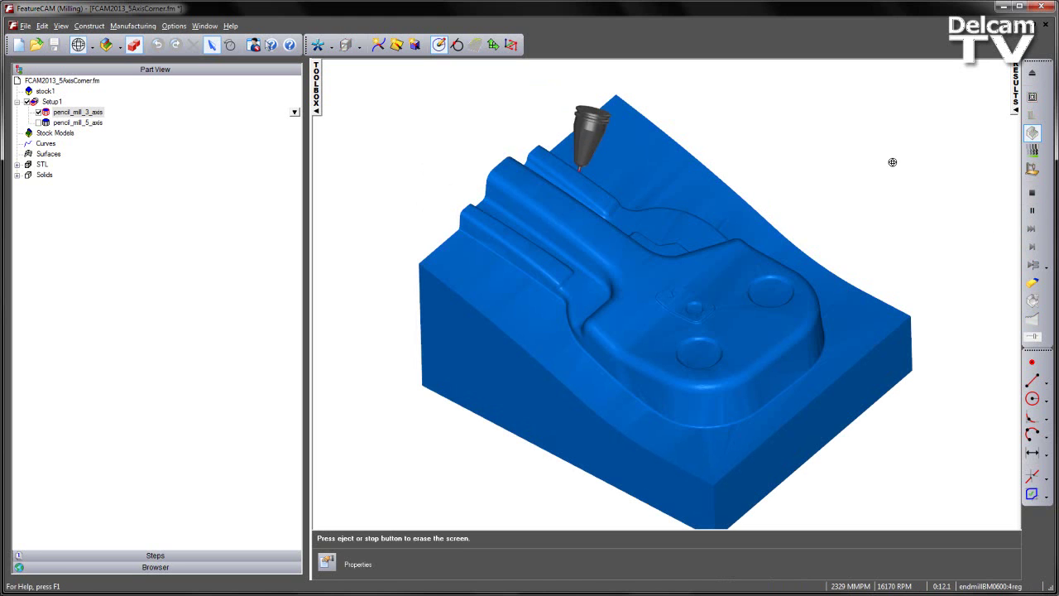